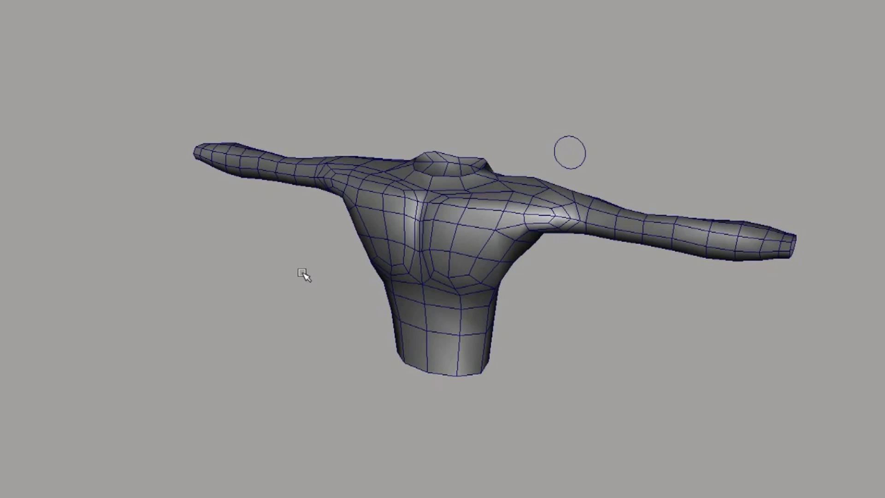
- Zoom in on the right shoulder and select the shoulder joint's control circle
mouse_move(282, 279)
left_mouse_down("alt")
mouse_move(408, 282)
mouse_move(312, 261)
mouse_move(296, 277)
left_mouse_up("alt")
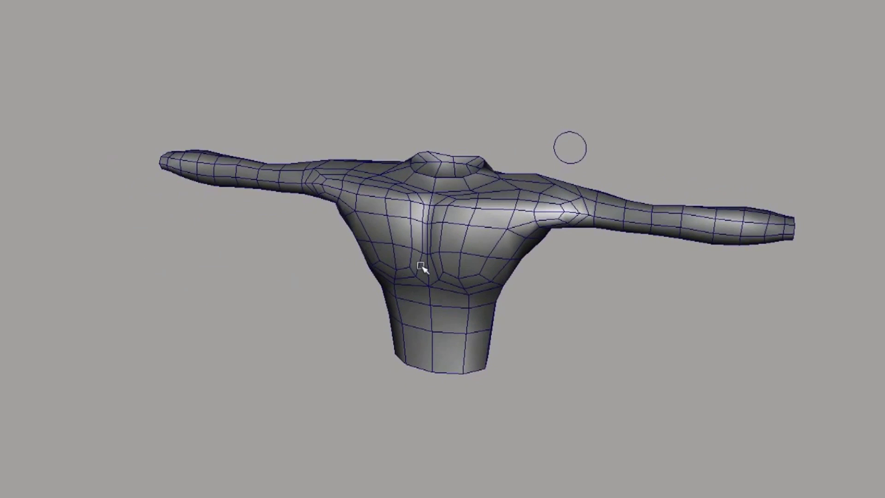
left_click_drag(422, 267, 406, 279, "alt")
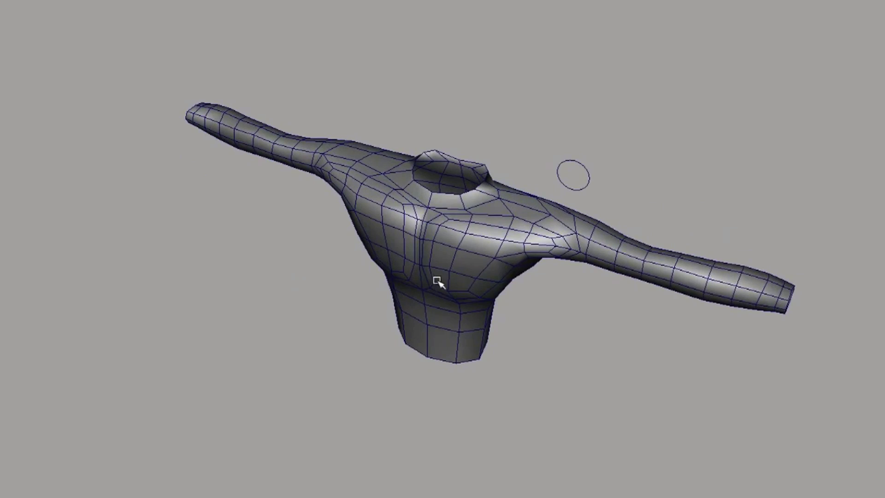
right_click_drag(337, 279, 574, 302, "alt")
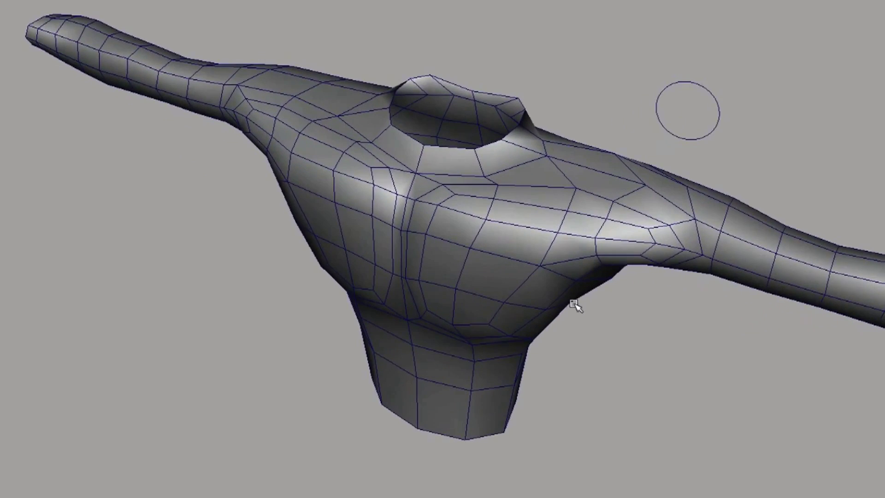
middle_click_drag(585, 300, 544, 306, "alt")
mouse_move(544, 306)
left_mouse_down("alt")
mouse_move(419, 332)
mouse_move(424, 322)
mouse_move(413, 312)
left_mouse_up("alt")
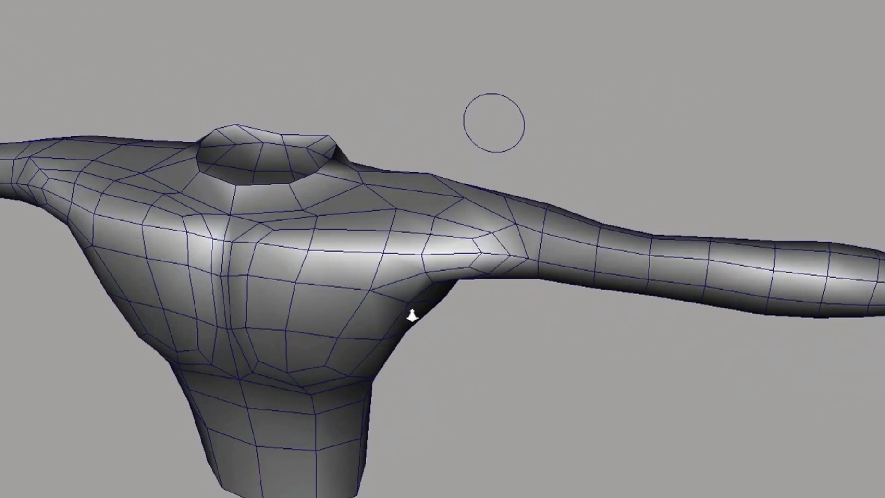
right_click_drag(413, 312, 496, 326, "alt")
left_click_drag(526, 41, 559, 92)
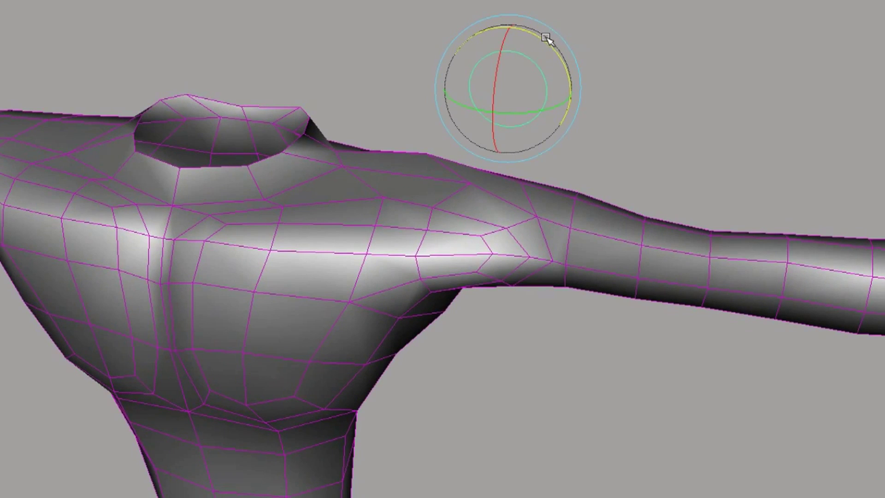
- Swing the quad-mesh arm down and back to horizontal, checking the shoulder from two angles
left_click_drag(546, 38, 574, 78)
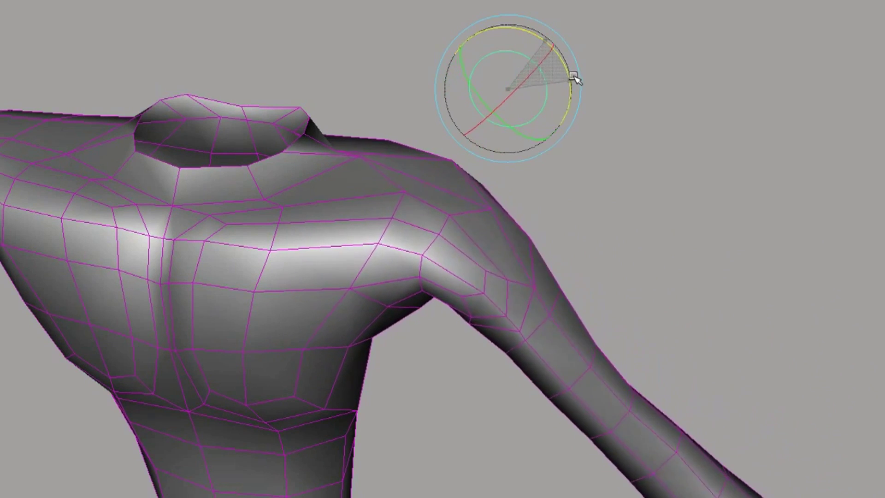
left_click_drag(573, 77, 540, 53)
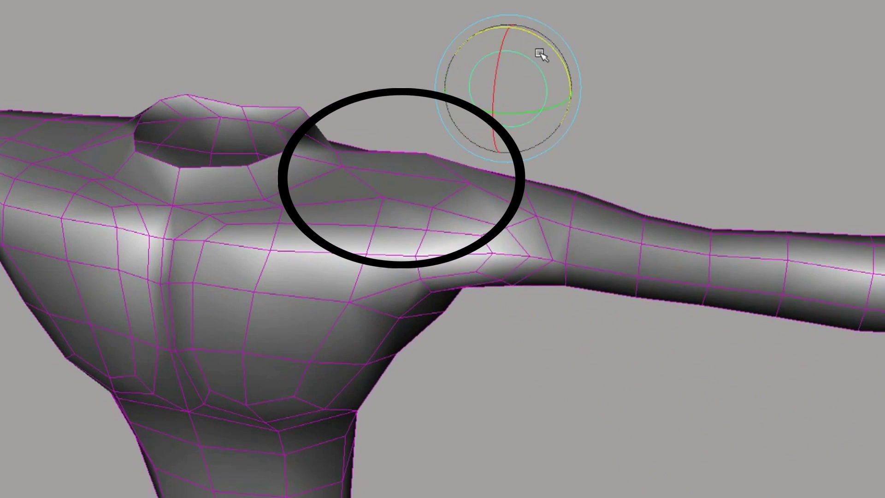
middle_click_drag(514, 62, 30, 43)
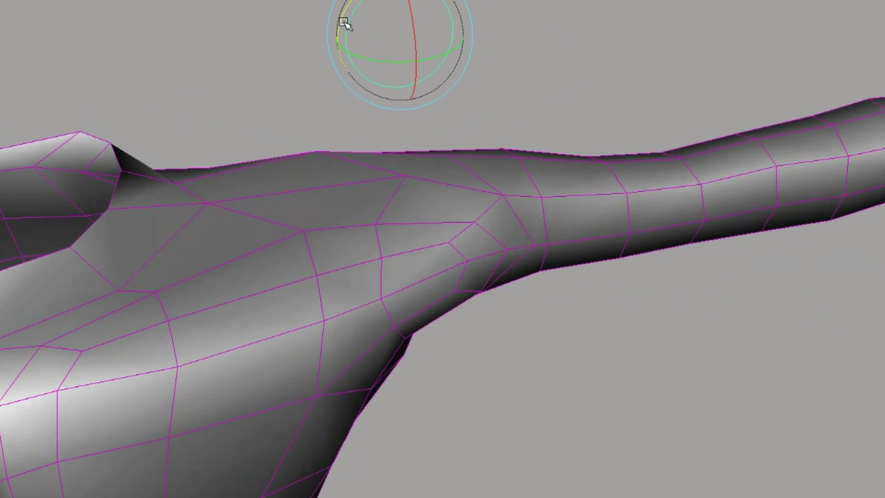
mouse_move(343, 22)
left_mouse_down()
mouse_move(386, 10)
mouse_move(329, 35)
mouse_move(338, 31)
left_mouse_up()
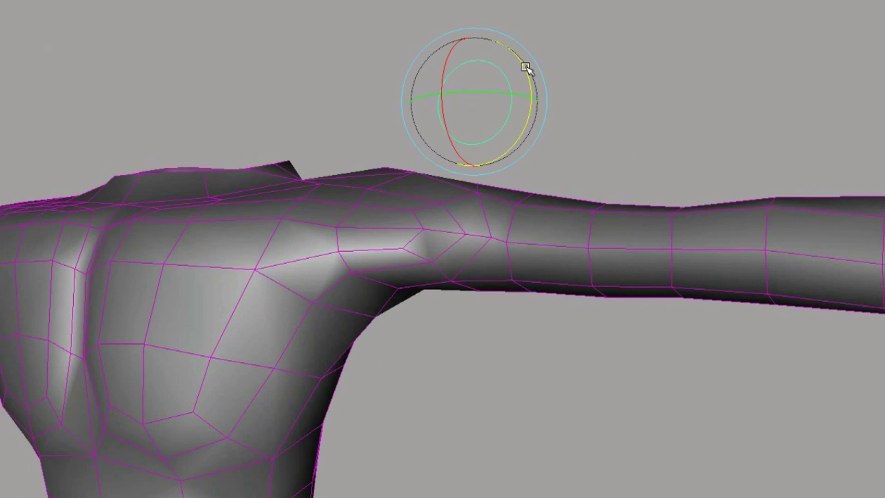
mouse_move(526, 67)
left_mouse_down()
mouse_move(520, 91)
mouse_move(524, 65)
left_mouse_up()
- Triangulate the torso mesh, then bend the arm down at the shoulder joint
left_click(631, 207)
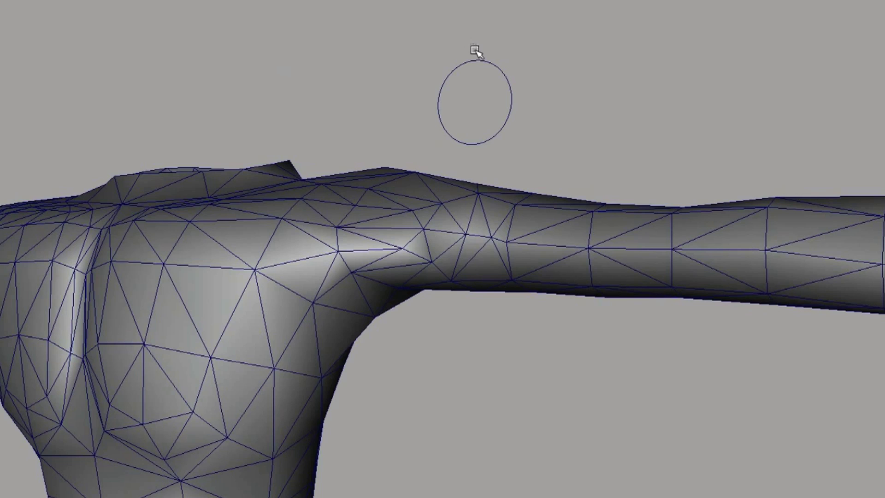
left_click(492, 81)
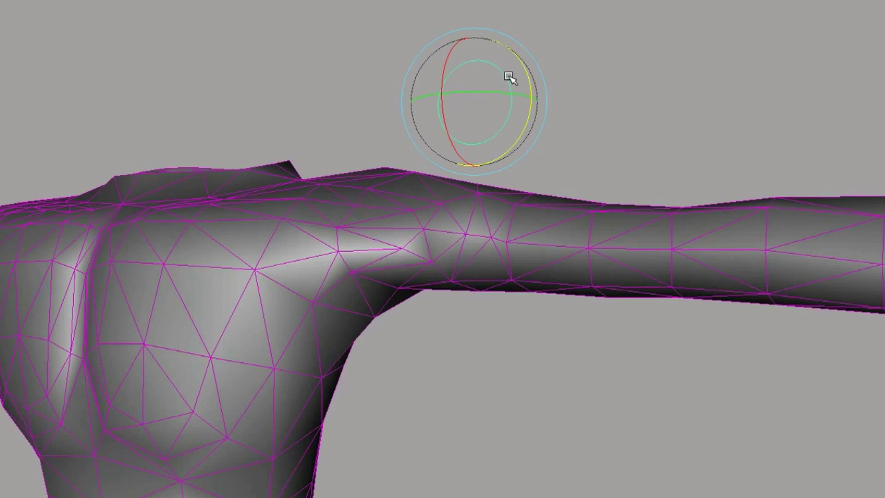
scroll(253, 159, "down", 3)
left_click_drag(258, 172, 112, 34, "alt")
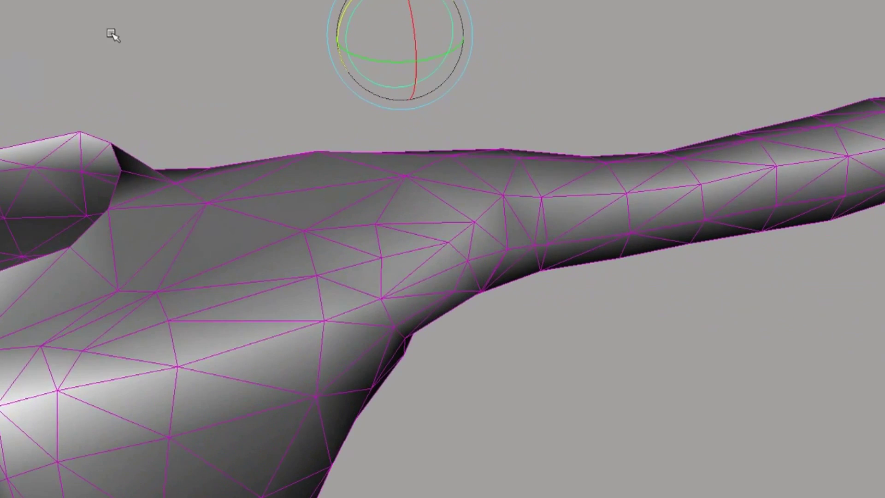
mouse_move(345, 11)
left_mouse_down()
mouse_move(379, 6)
mouse_move(331, 22)
left_mouse_up()
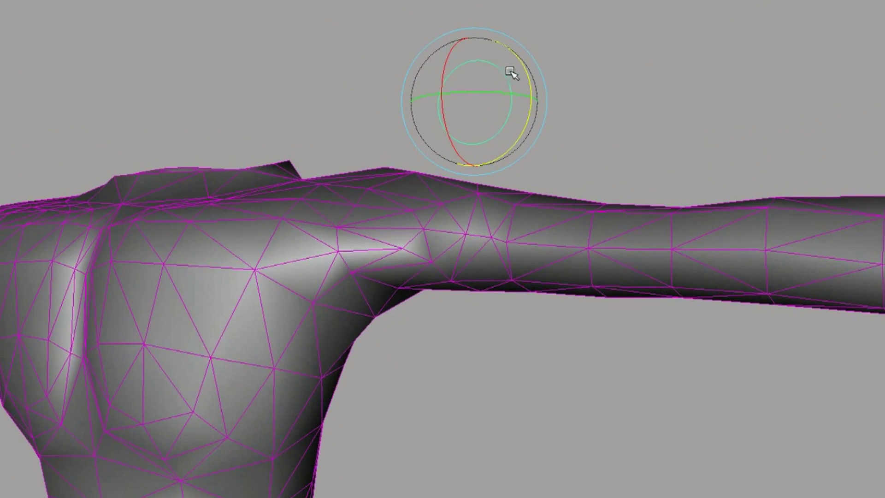
- Drop the triangulated arm to inspect the armpit triangles, cancel back to horizontal, and view from above
mouse_move(528, 73)
left_mouse_down()
mouse_move(527, 89)
mouse_move(528, 79)
left_mouse_up()
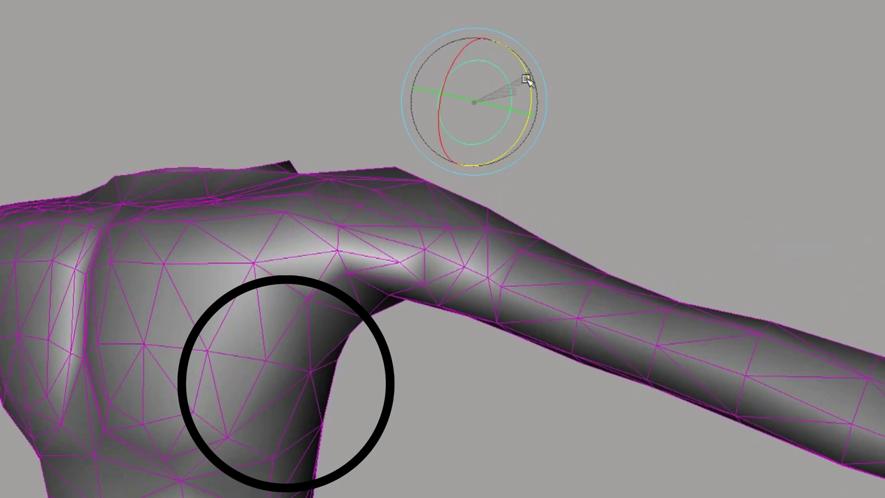
right_click(528, 79)
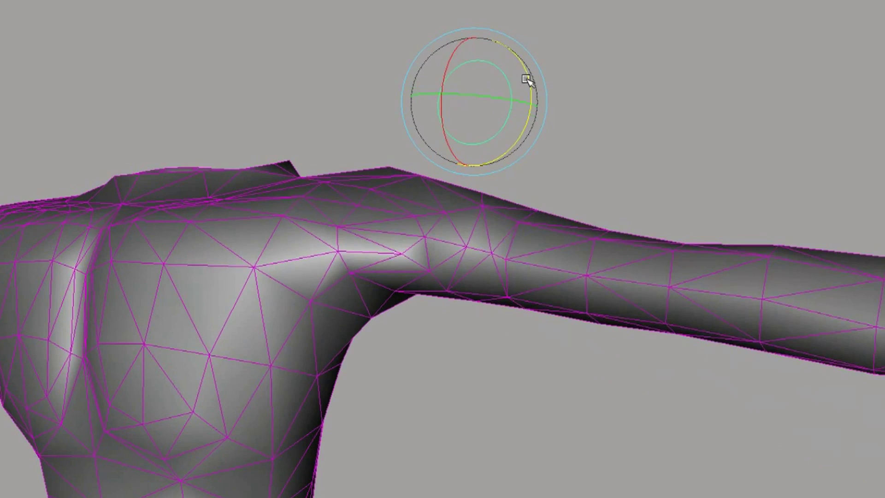
right_click(505, 79)
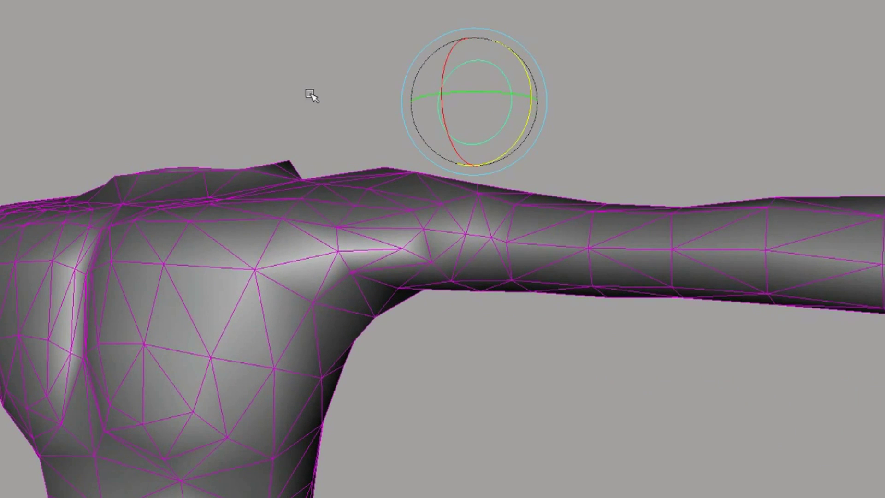
mouse_move(252, 66)
middle_mouse_down("alt")
mouse_move(245, 71)
mouse_move(267, 84)
mouse_move(291, 88)
middle_mouse_up("alt")
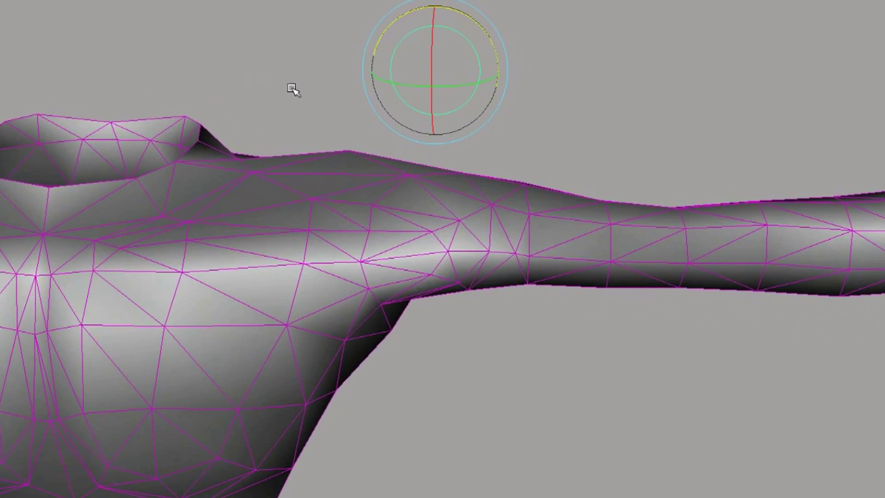
- Lift the triangulated arm to check creasing on the shoulder top, undo it, and look up from below
middle_click_drag(92, 18, 99, 13, "alt")
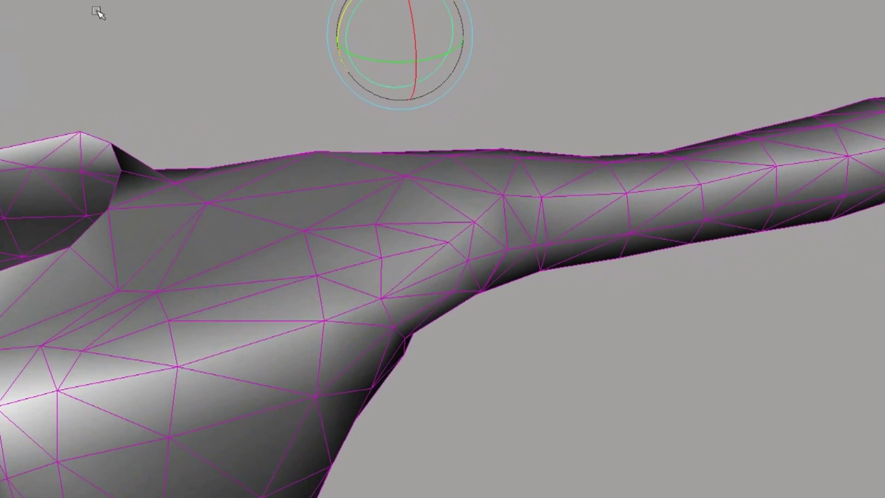
left_click_drag(345, 13, 325, 57)
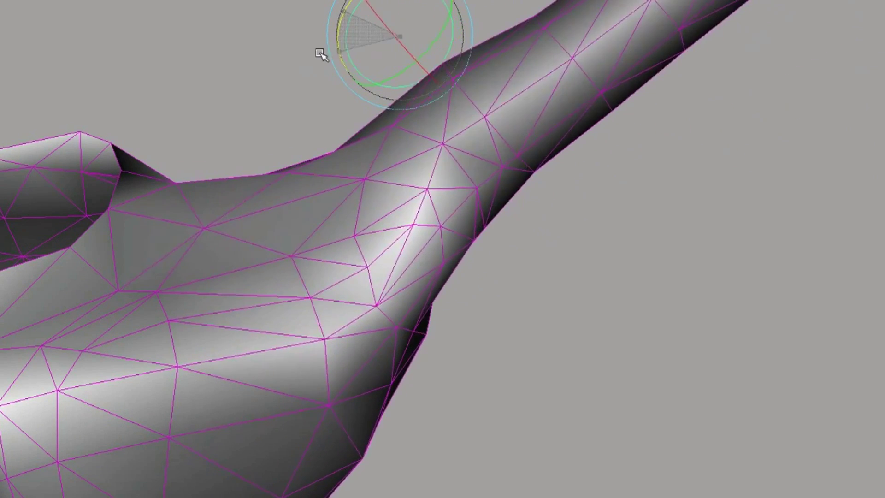
left_click_drag(325, 57, 351, 39)
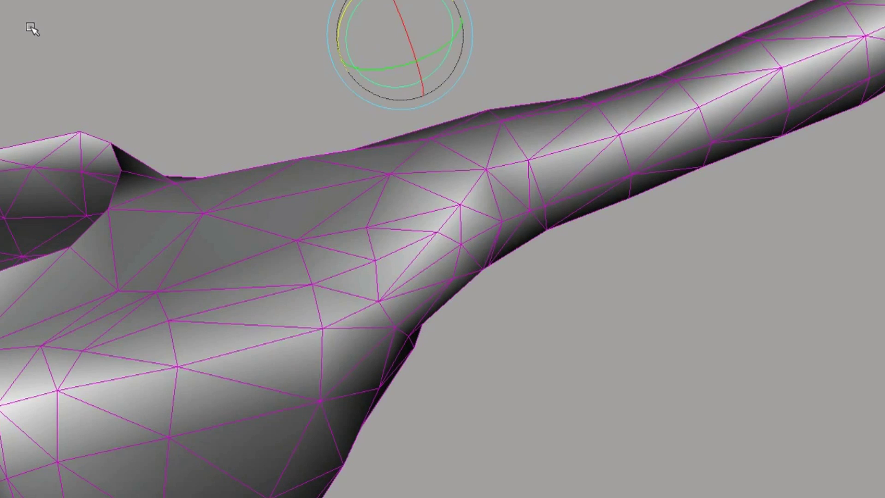
key("ctrl+z")
key("ctrl+z")
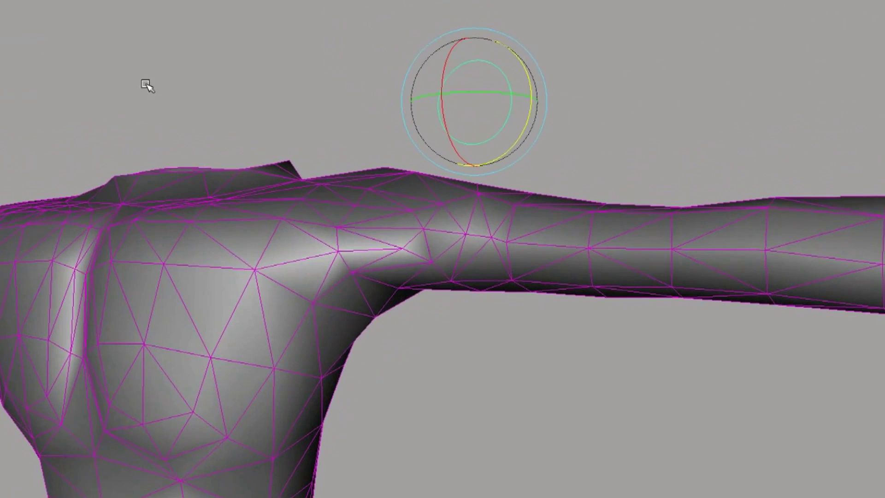
mouse_move(529, 77)
left_mouse_down()
mouse_move(522, 125)
mouse_move(533, 79)
mouse_move(530, 142)
mouse_move(529, 98)
left_mouse_up()
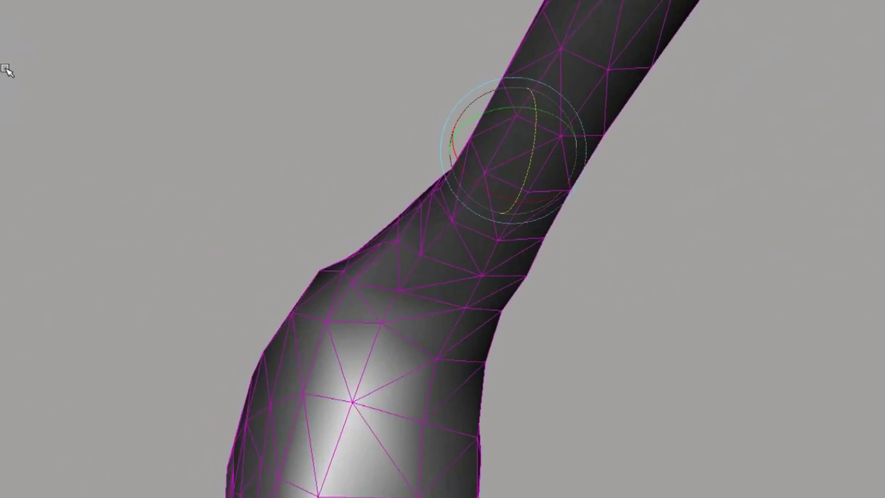
left_click_drag(4, 71, 282, 174, "alt")
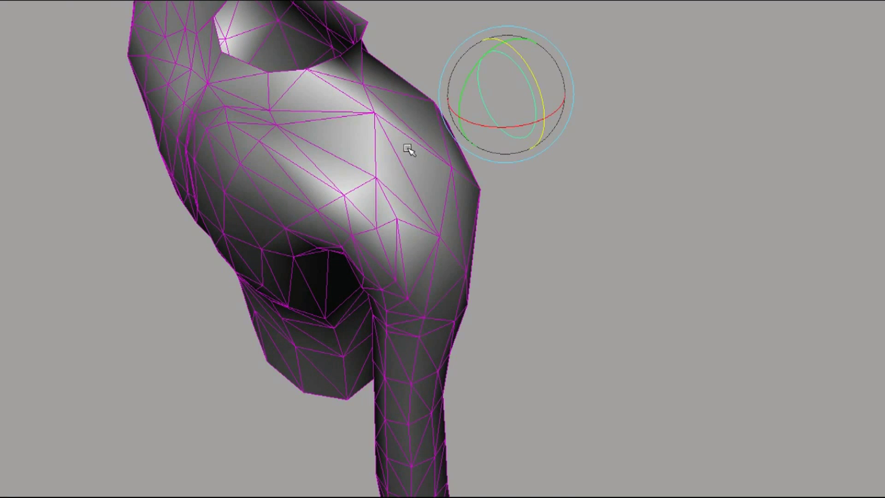
- Rotate the shoulder joint to tilt the arm down into a new test pose
mouse_move(537, 90)
left_mouse_down()
mouse_move(525, 45)
mouse_move(510, 33)
mouse_move(538, 95)
mouse_move(510, 28)
mouse_move(525, 95)
mouse_move(512, 47)
mouse_move(517, 83)
left_mouse_up()
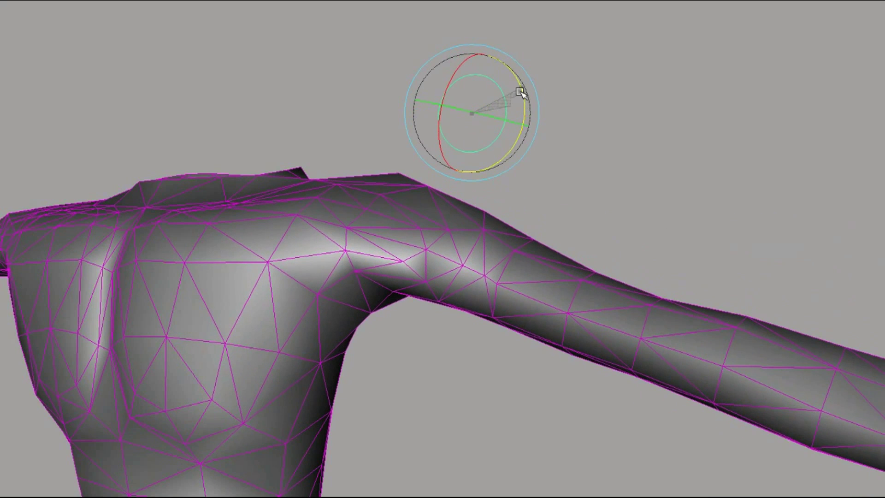
- Undo the last arm rotation, bringing the arm back to near horizontal
key("ctrl+z")
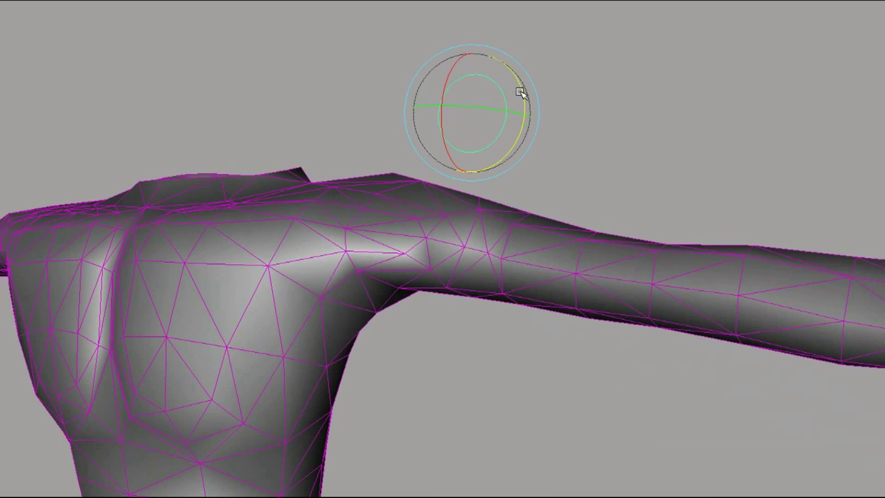